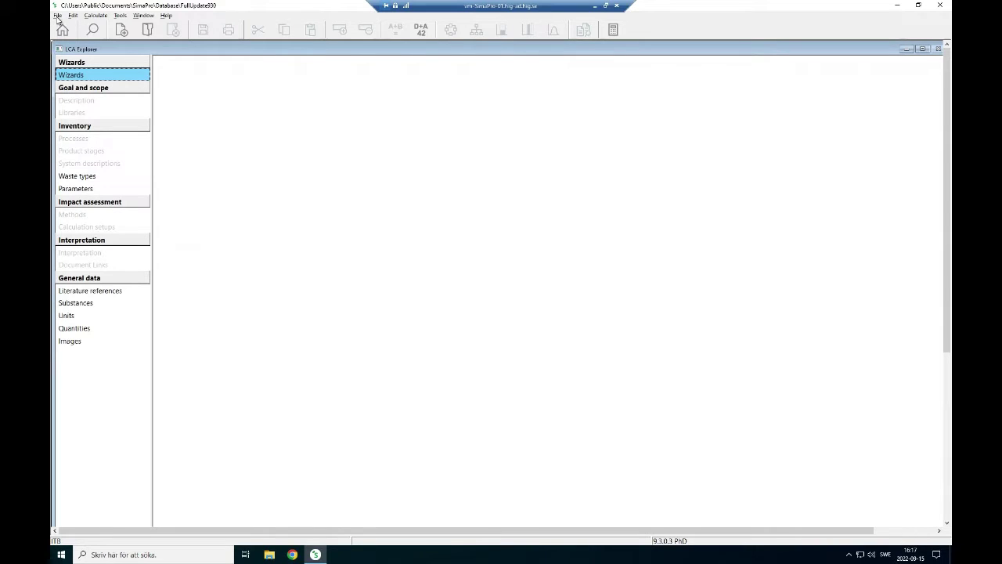
# - Start a new project from the File menu and name it 'LCA of wood to energy'
pyautogui.click(57, 17)
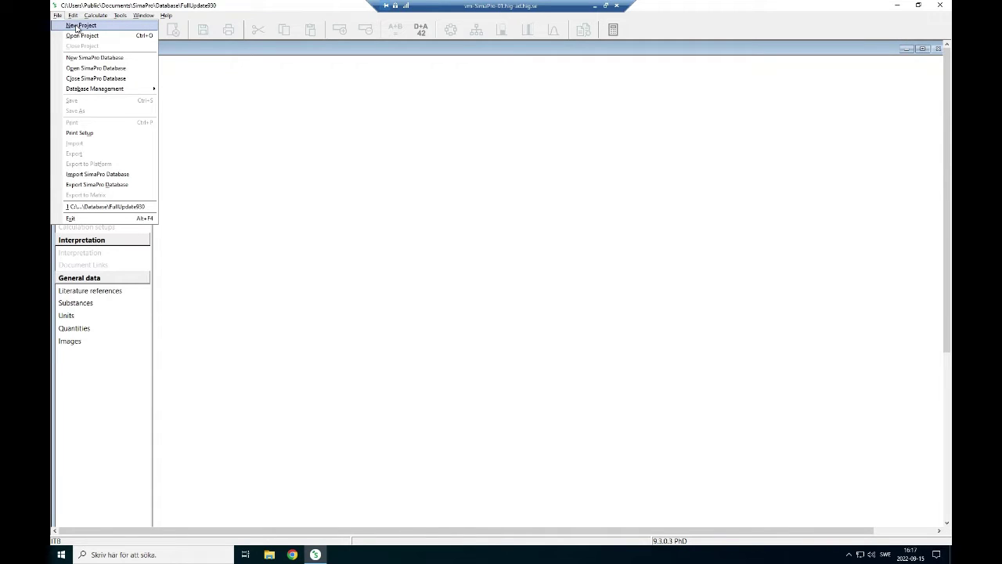
pyautogui.click(78, 26)
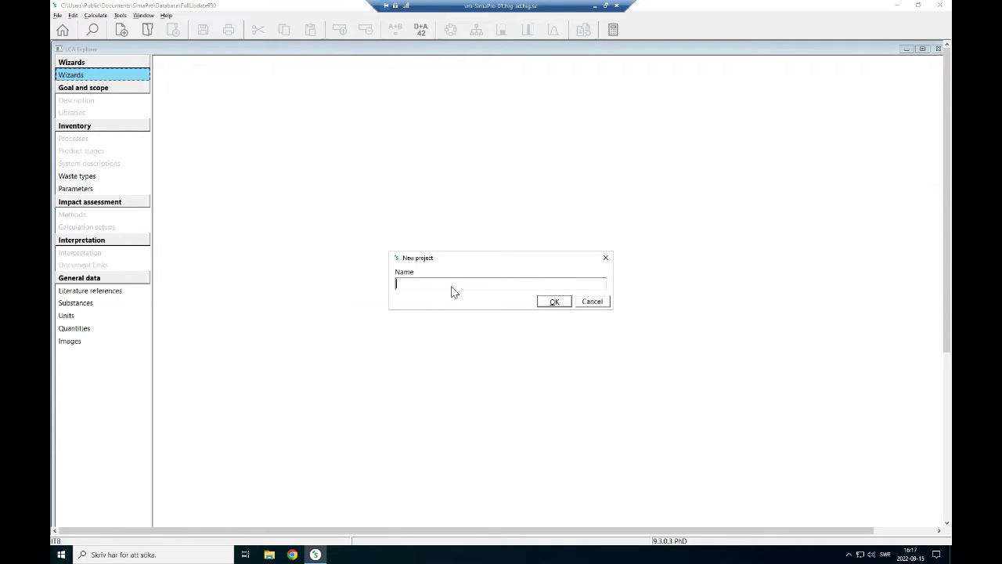
pyautogui.write('LCA of woodpe')
pyautogui.press('BackSpace')
pyautogui.press('BackSpace')
pyautogui.press('BackSpace')
pyautogui.press('BackSpace')
pyautogui.press('BackSpace')
pyautogui.press('BackSpace')
pyautogui.press('BackSpace')
pyautogui.write('wood to energy')
# - Confirm the new project and enable the Ecoinvent 3 allocation, cut-off by classification, unit library
pyautogui.click(554, 302)
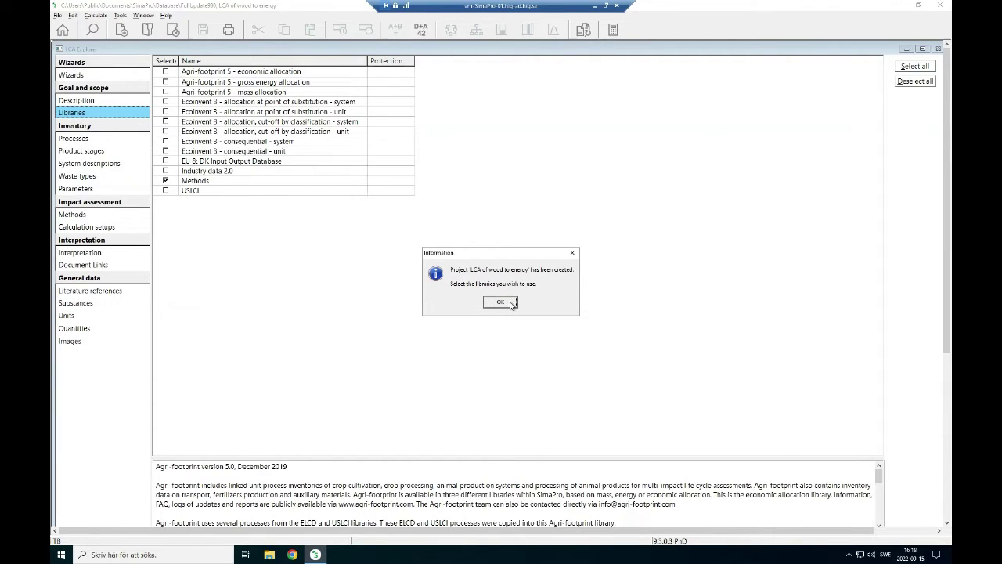
pyautogui.click(509, 304)
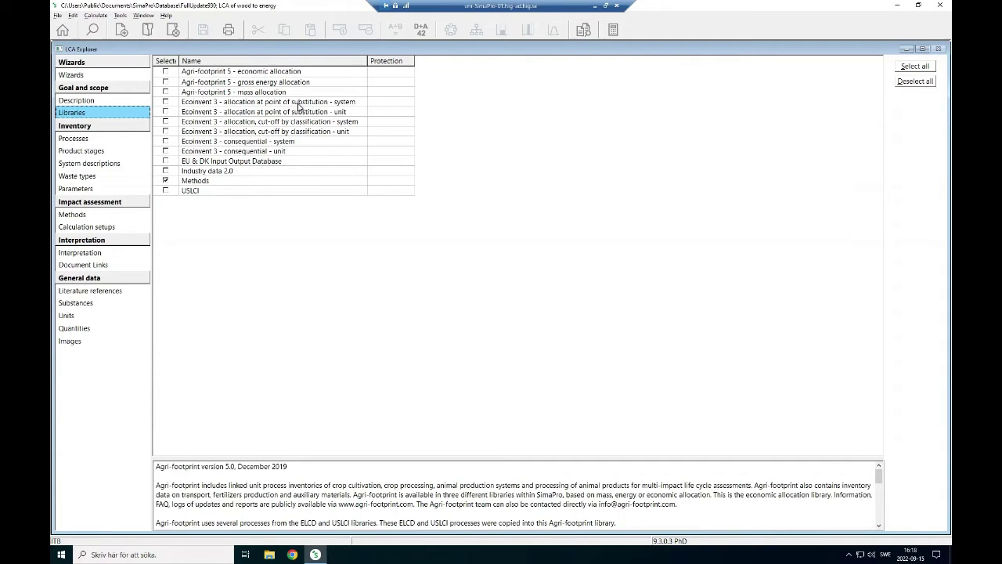
pyautogui.click(165, 131)
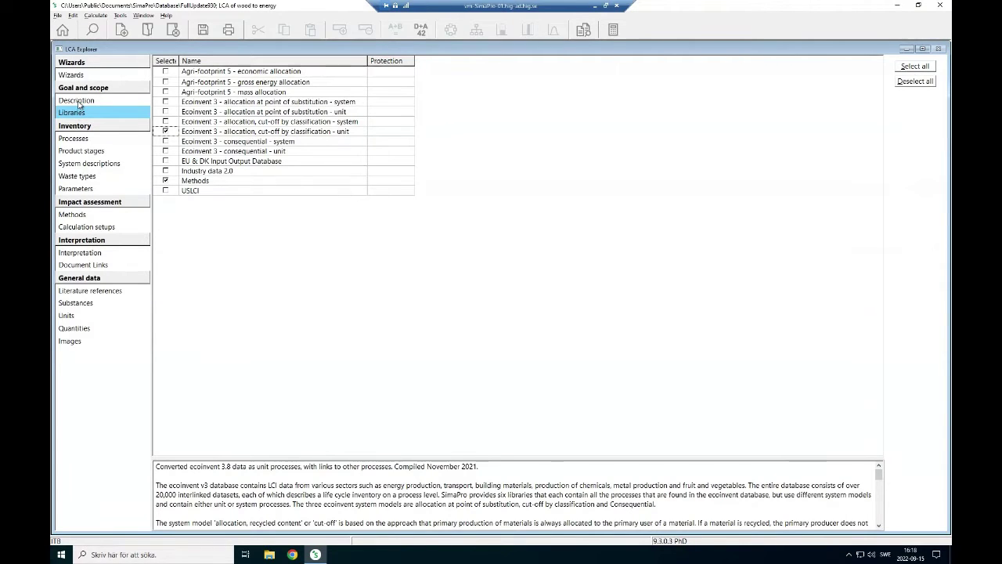
# - In the project Description, choose Internal LCA as the LCA type and step through the remaining fields
pyautogui.click(78, 101)
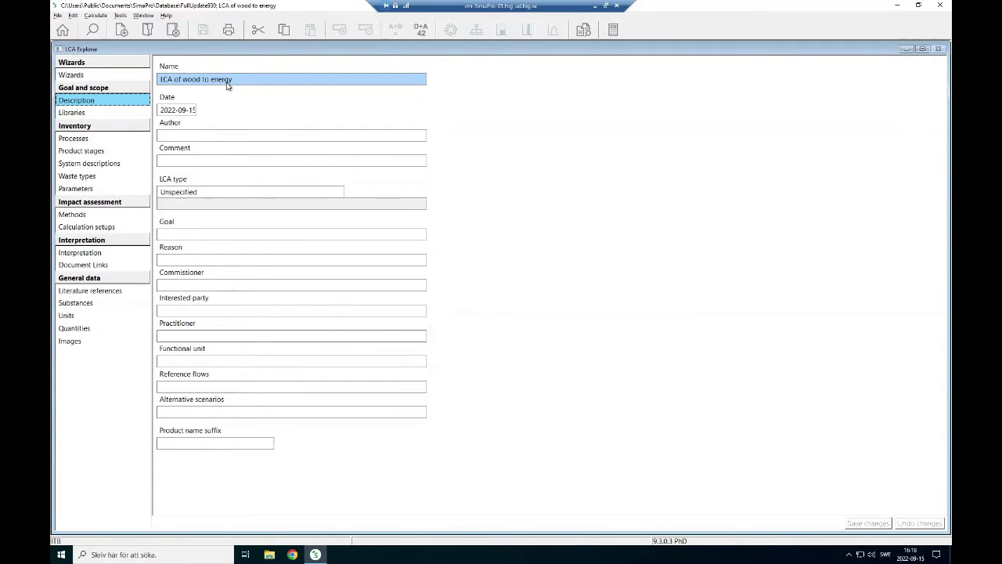
pyautogui.click(186, 136)
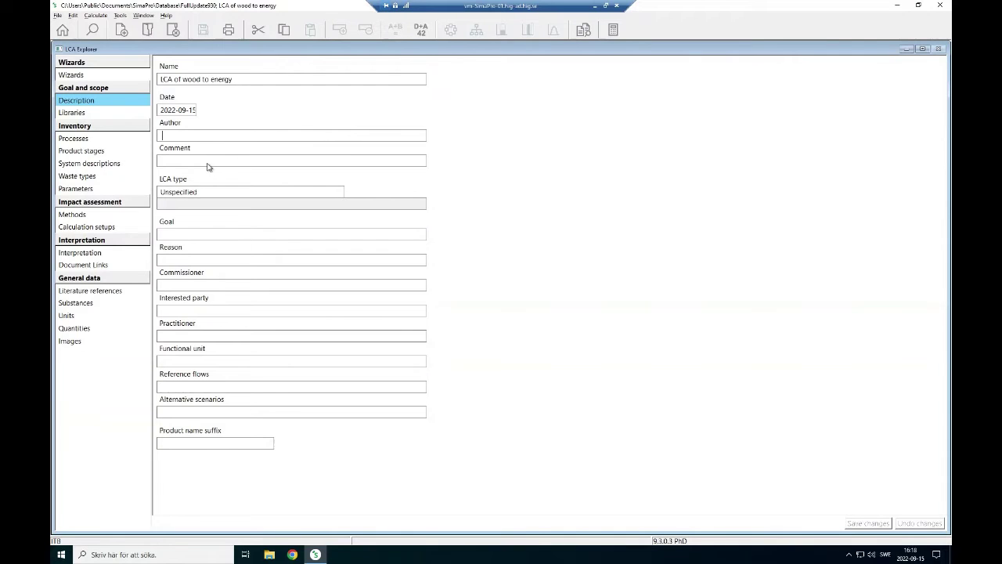
pyautogui.click(208, 161)
pyautogui.click(206, 197)
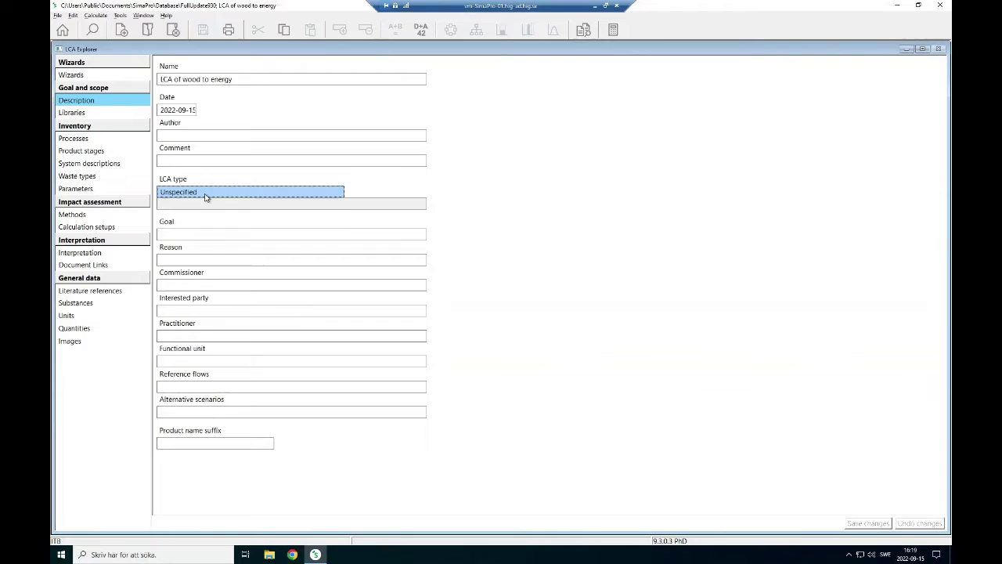
pyautogui.click(206, 196)
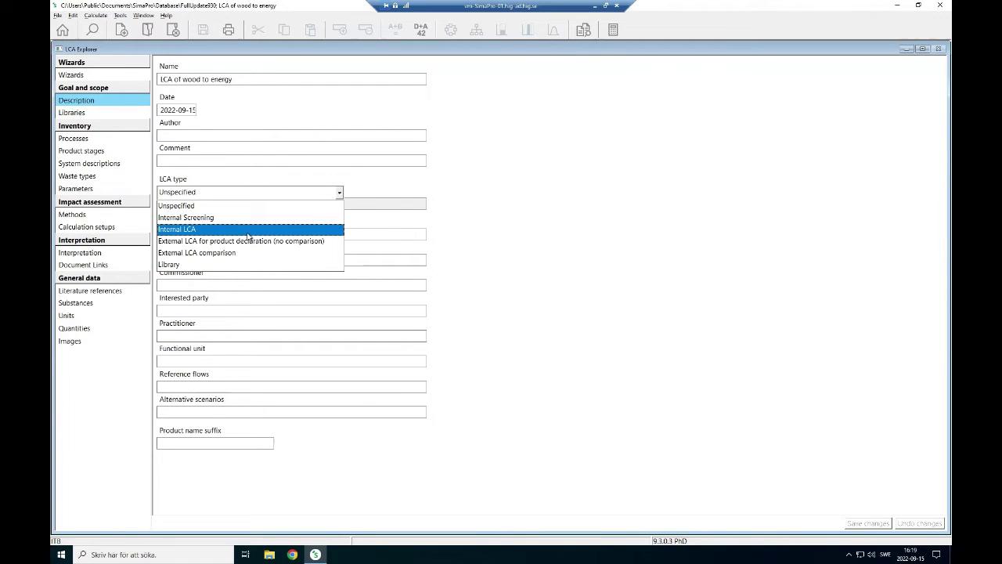
pyautogui.click(248, 235)
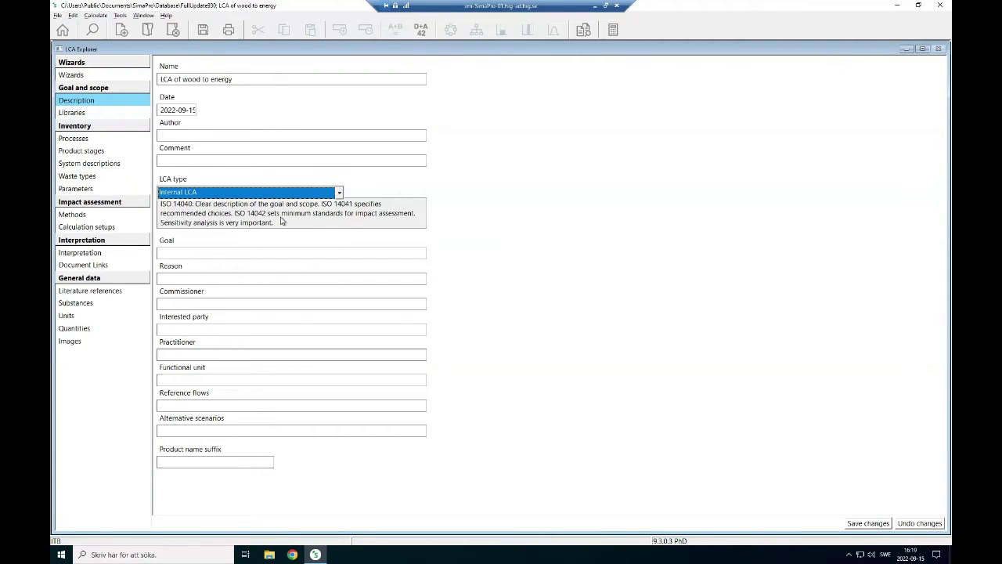
pyautogui.click(209, 253)
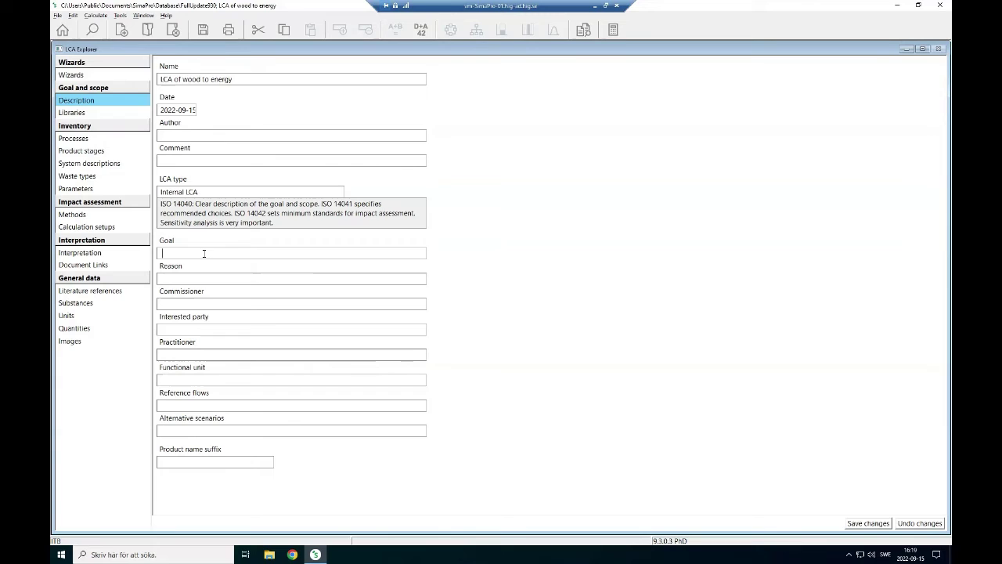
pyautogui.click(211, 278)
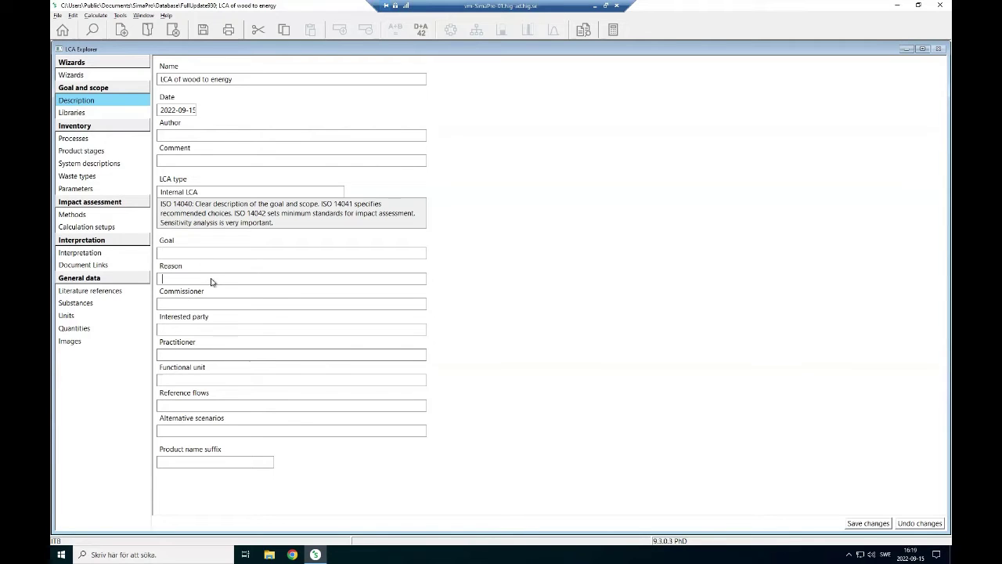
pyautogui.click(217, 329)
pyautogui.click(222, 407)
# - Save the description changes and show the Impact assessment Methods list
pyautogui.click(76, 118)
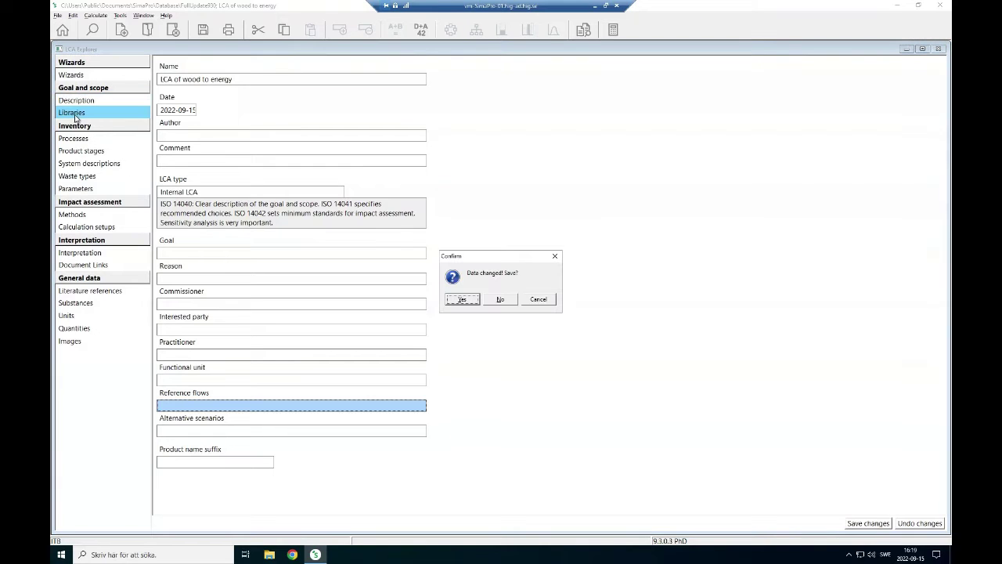
pyautogui.click(462, 300)
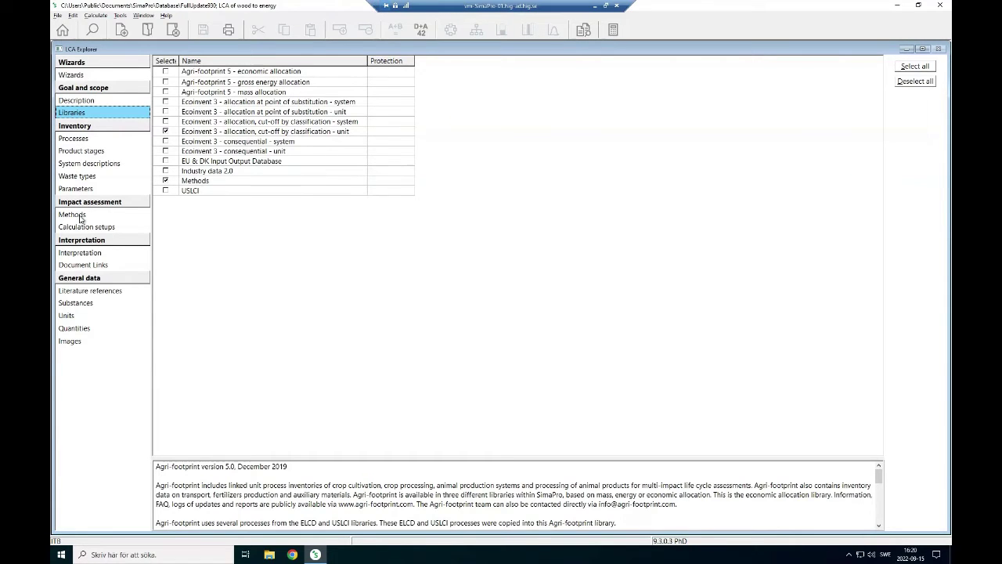
pyautogui.click(81, 218)
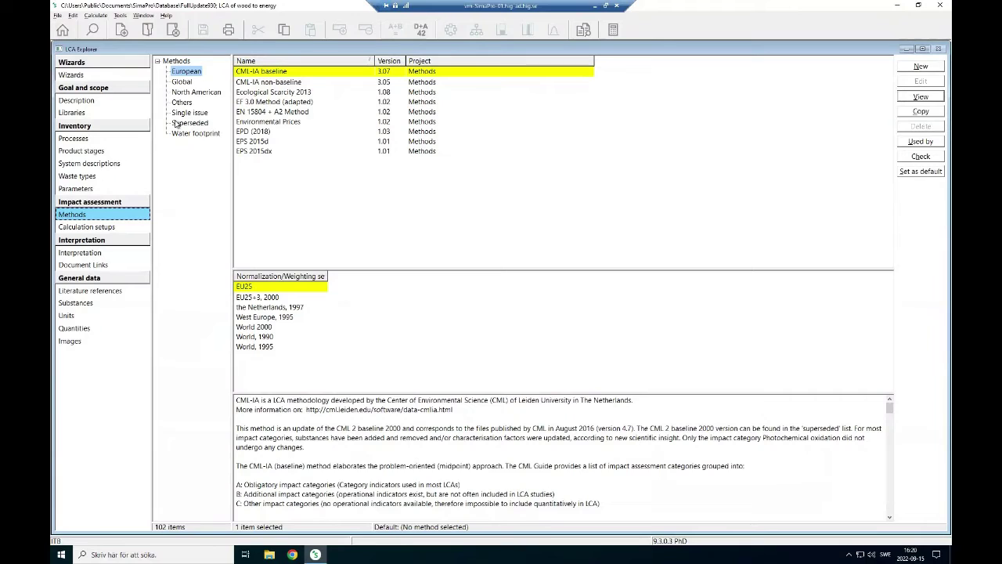
# - Browse the European method details from CML-IA baseline through EN 15804, Environmental Prices and EPS 2015dx
pyautogui.click(182, 74)
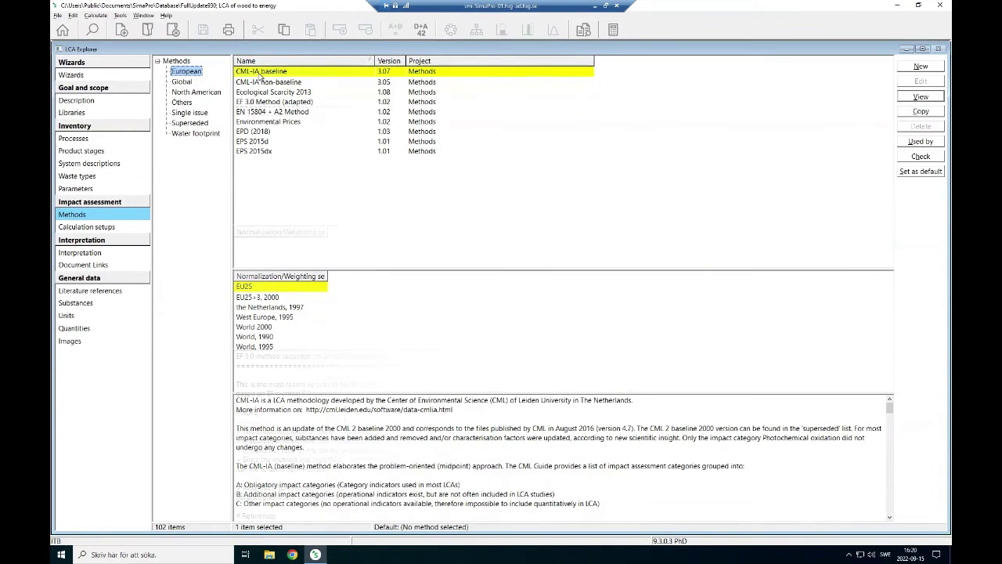
pyautogui.click(253, 151)
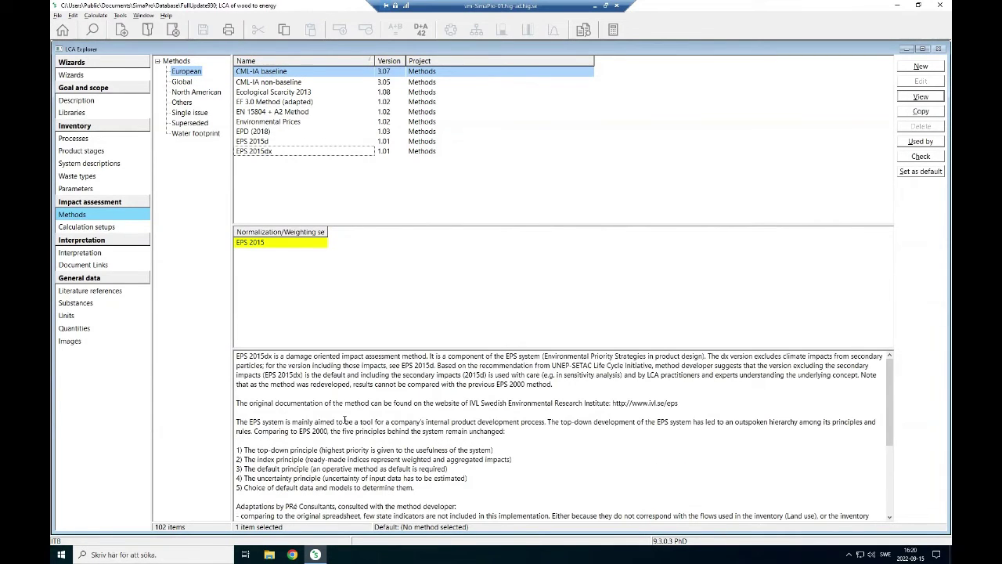
pyautogui.press('Up')
pyautogui.press('Up')
pyautogui.press('Up')
pyautogui.press('Up')
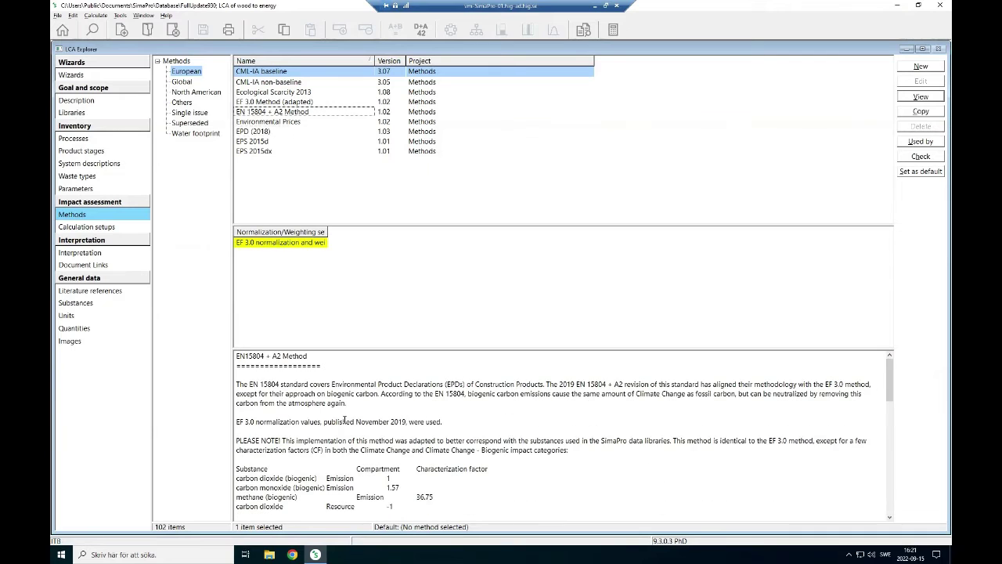
pyautogui.press('Down')
pyautogui.press('Down')
pyautogui.press('Down')
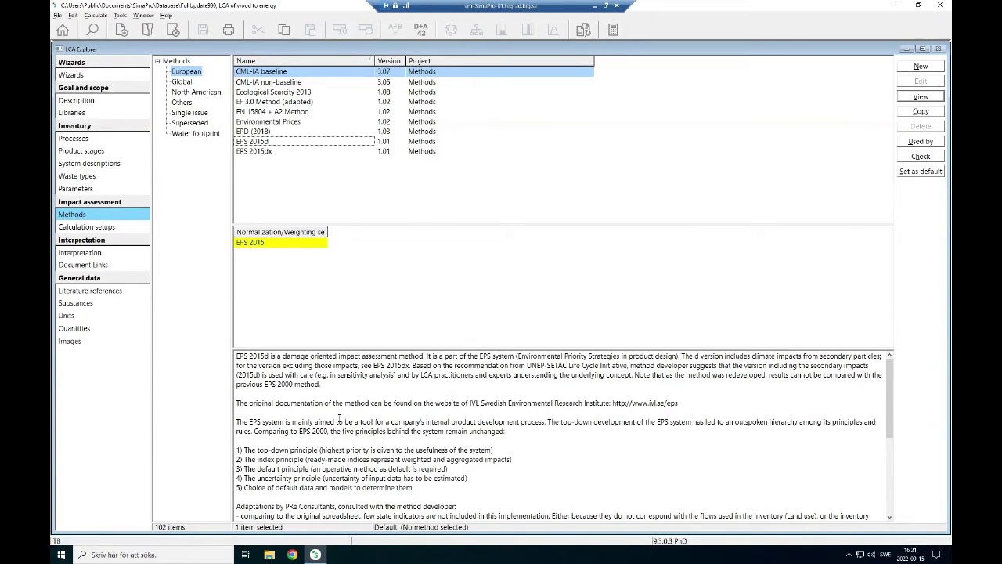
pyautogui.press('Down')
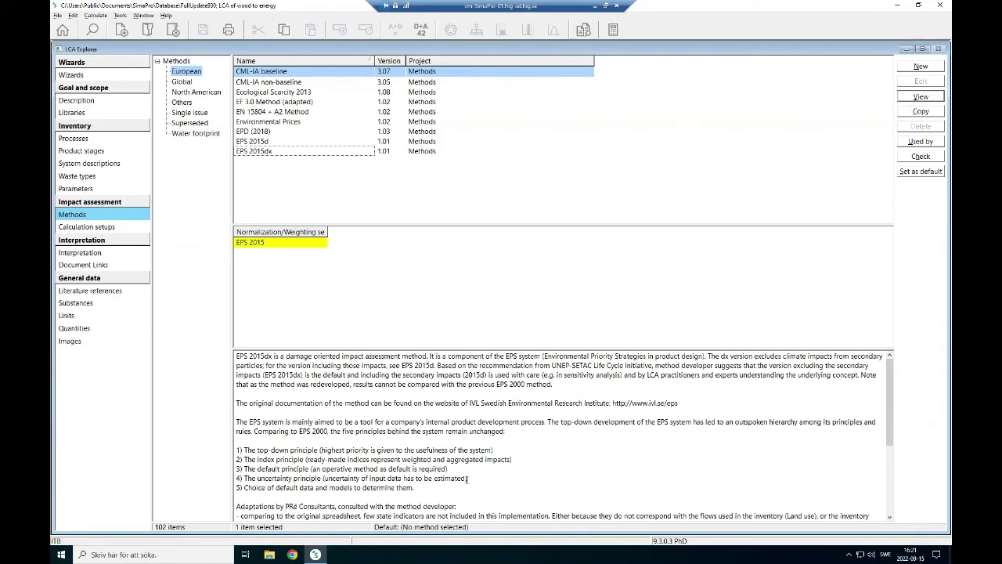
pyautogui.press('Up')
pyautogui.press('Up')
pyautogui.press('Up')
pyautogui.press('Up')
pyautogui.press('Up')
pyautogui.press('Up')
pyautogui.press('Up')
pyautogui.press('Up')
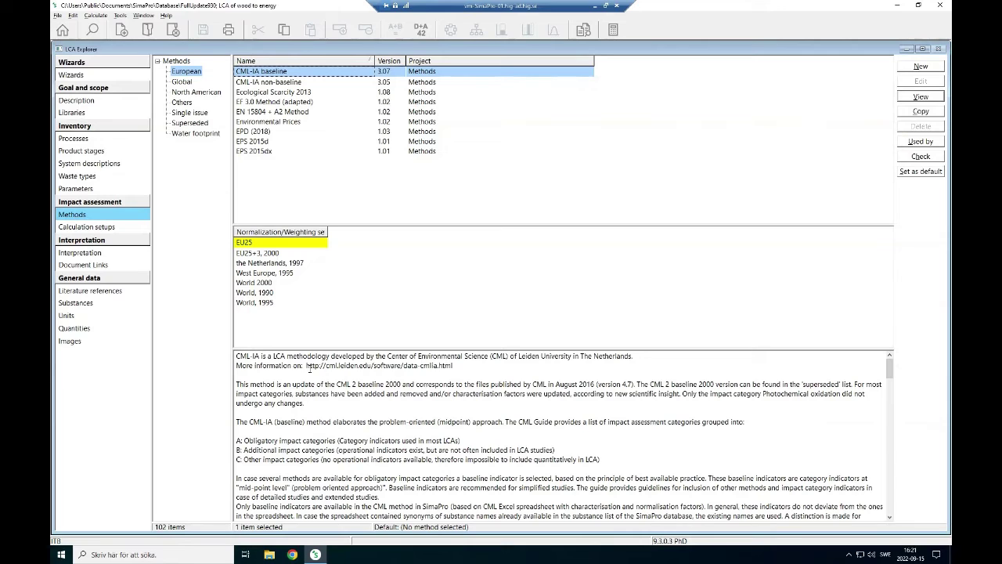
pyautogui.moveTo(310, 368); pyautogui.dragTo(402, 366)
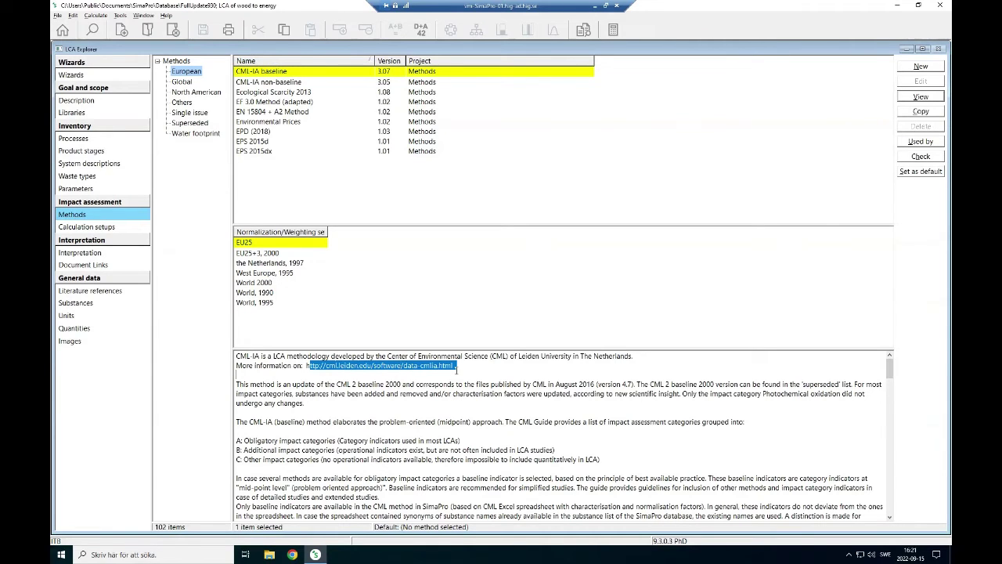
pyautogui.click(436, 393)
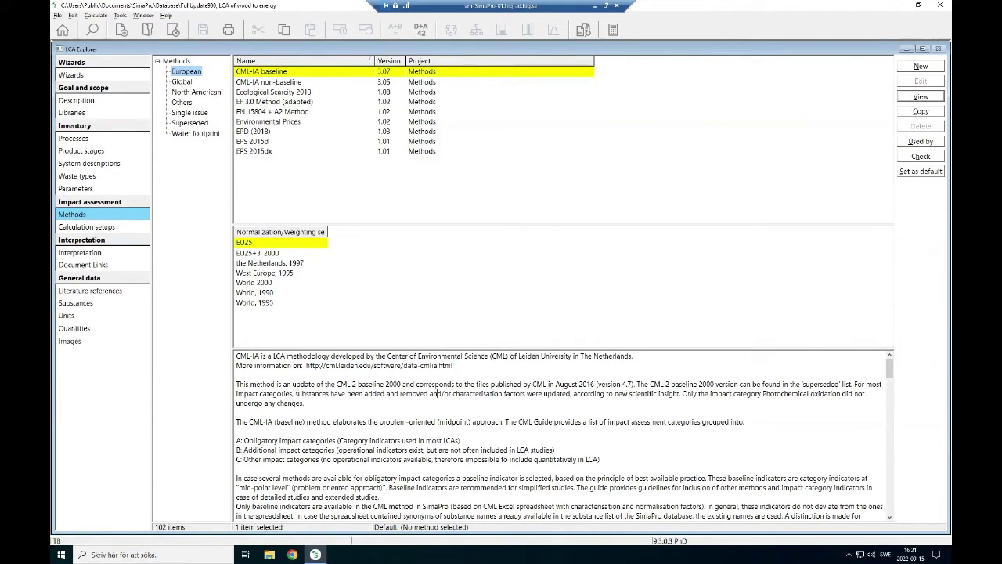
# - Review CML-IA non-baseline, Ecological Scarcity 2013, EF 3.0 and Environmental Prices, then list the Global methods
pyautogui.click(273, 83)
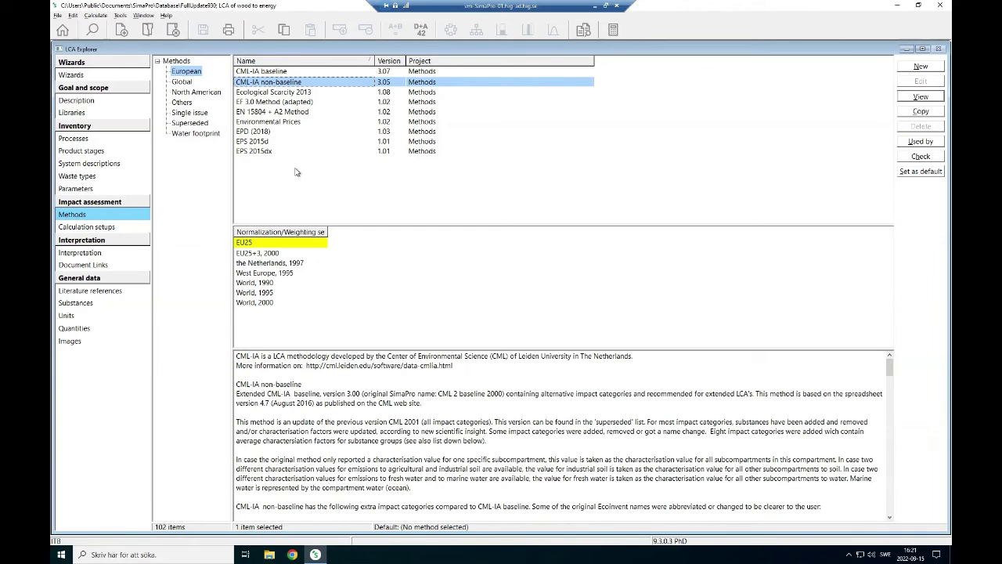
pyautogui.click(261, 93)
pyautogui.click(264, 103)
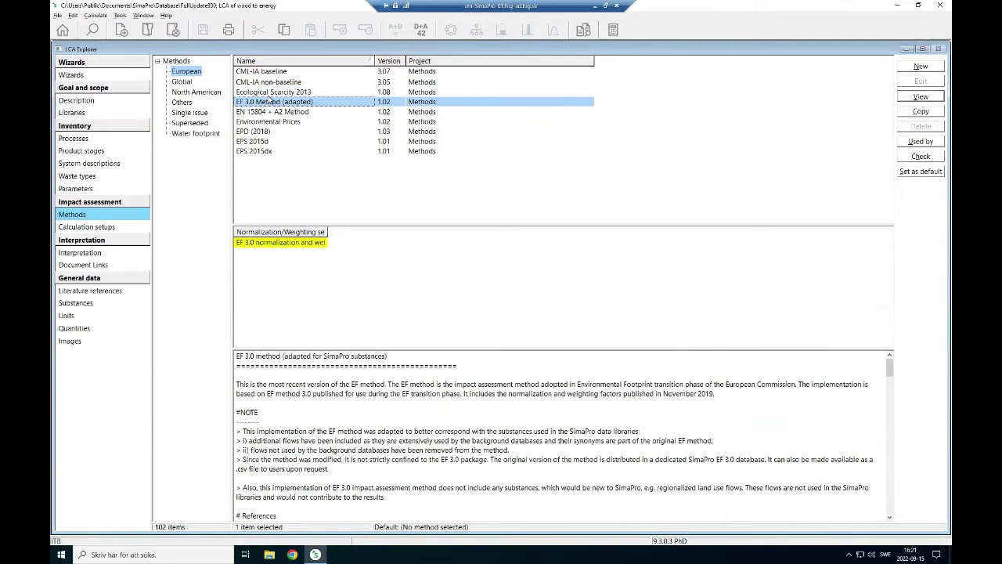
pyautogui.click(274, 96)
pyautogui.scroll(-2, 332, 418)
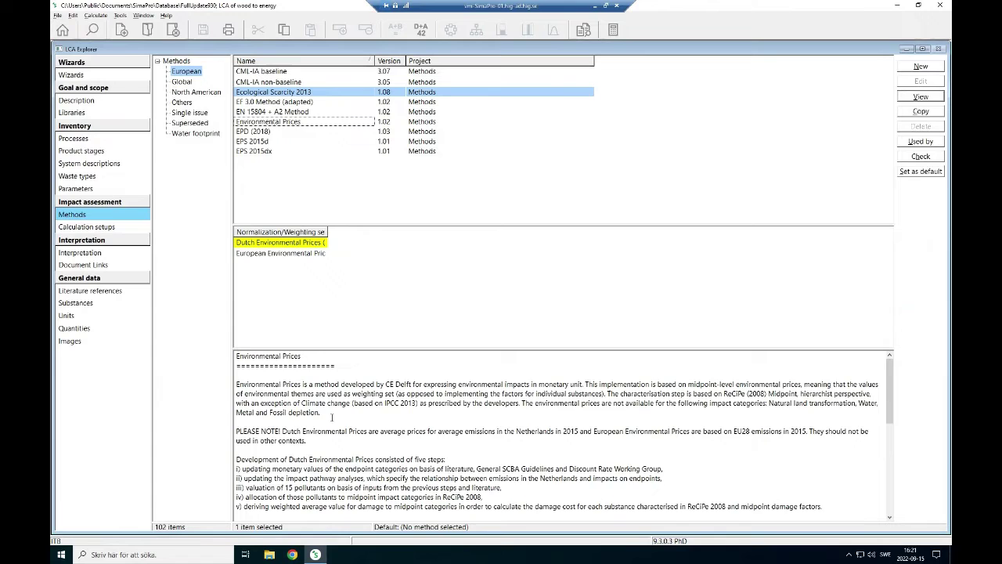
pyautogui.scroll(3, 333, 417)
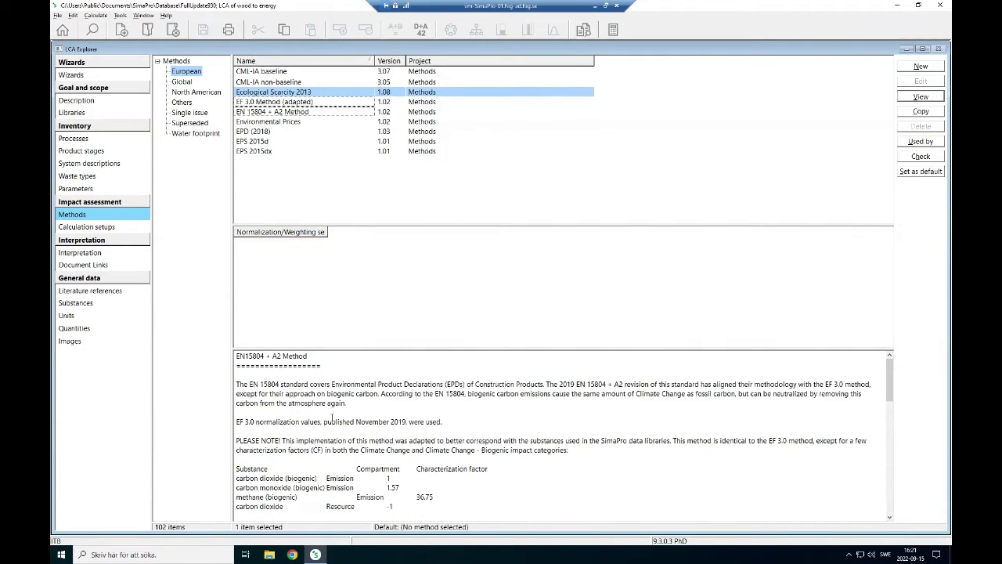
pyautogui.click(277, 124)
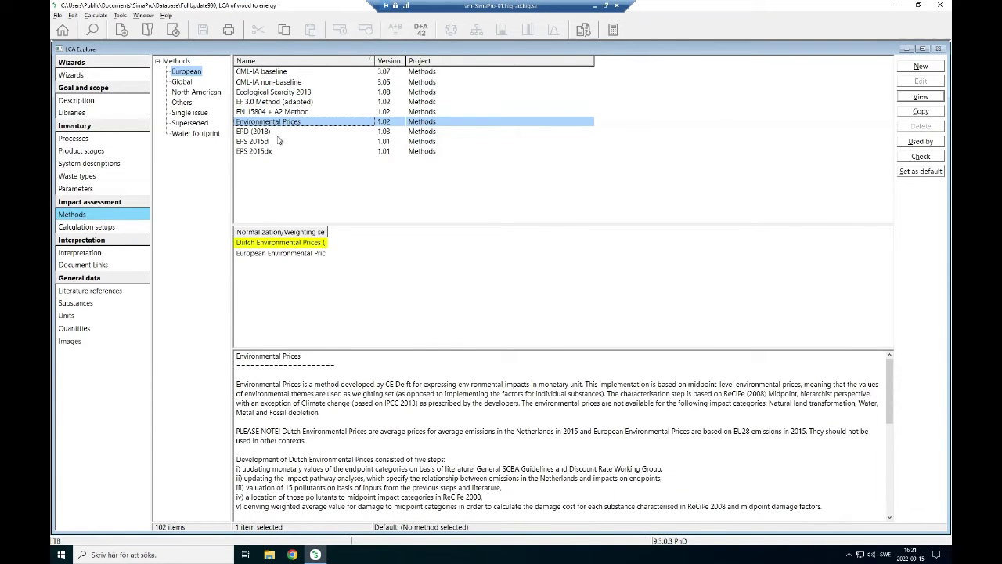
pyautogui.scroll(-1, 380, 405)
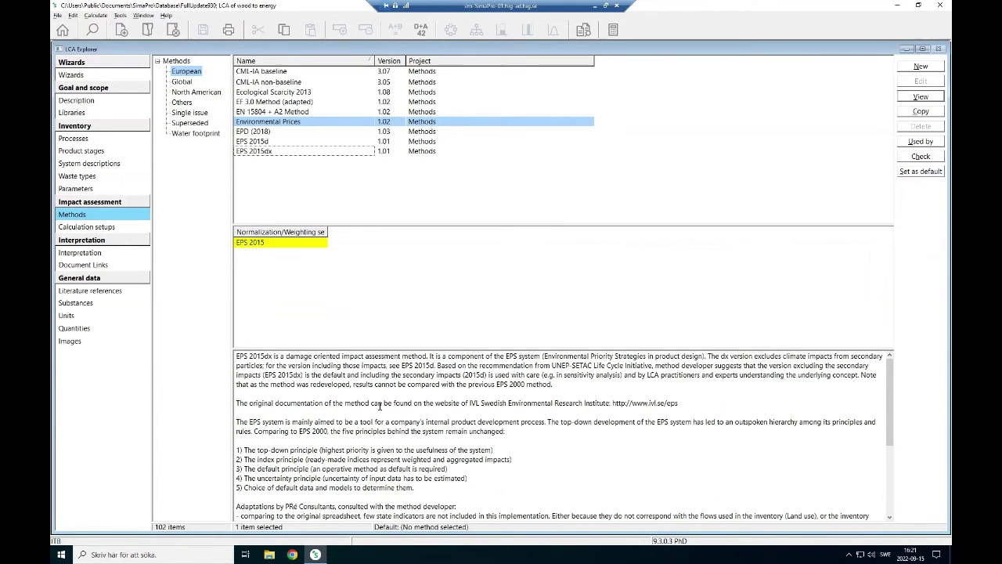
pyautogui.scroll(5, 381, 405)
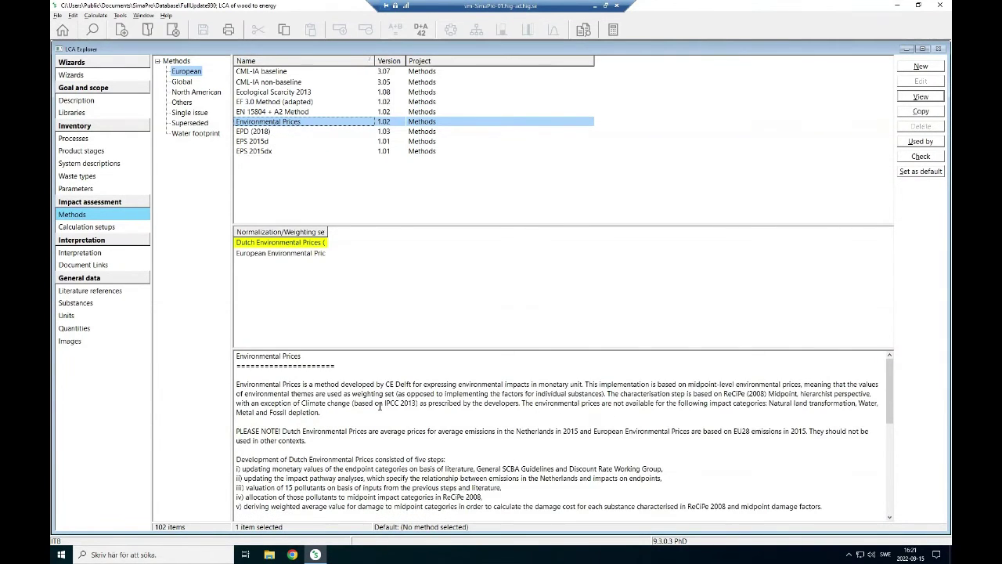
pyautogui.click(189, 83)
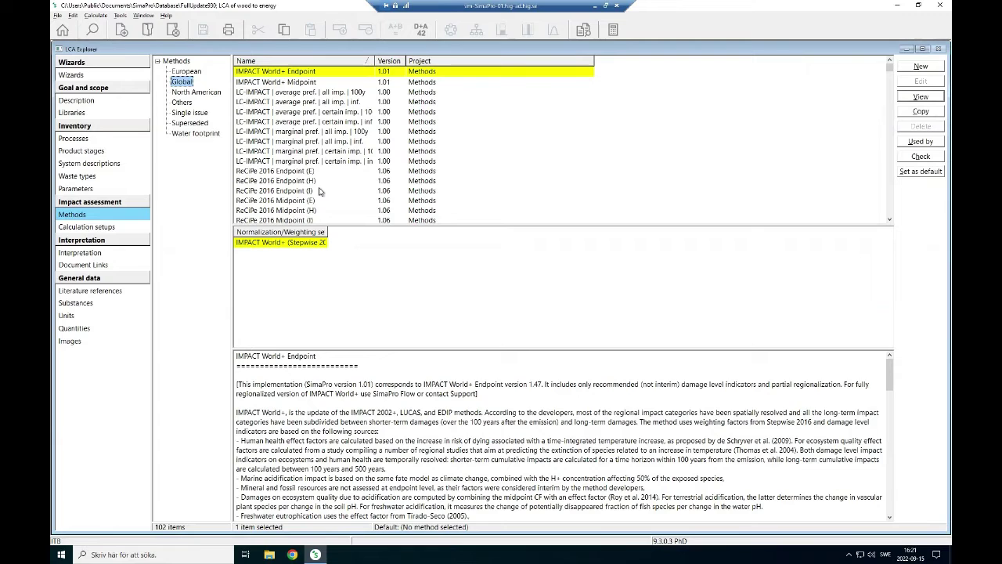
# - Compare the ReCiPe 2016 Endpoint and Midpoint (I, E, H) variants and enlarge the methods list
pyautogui.click(291, 190)
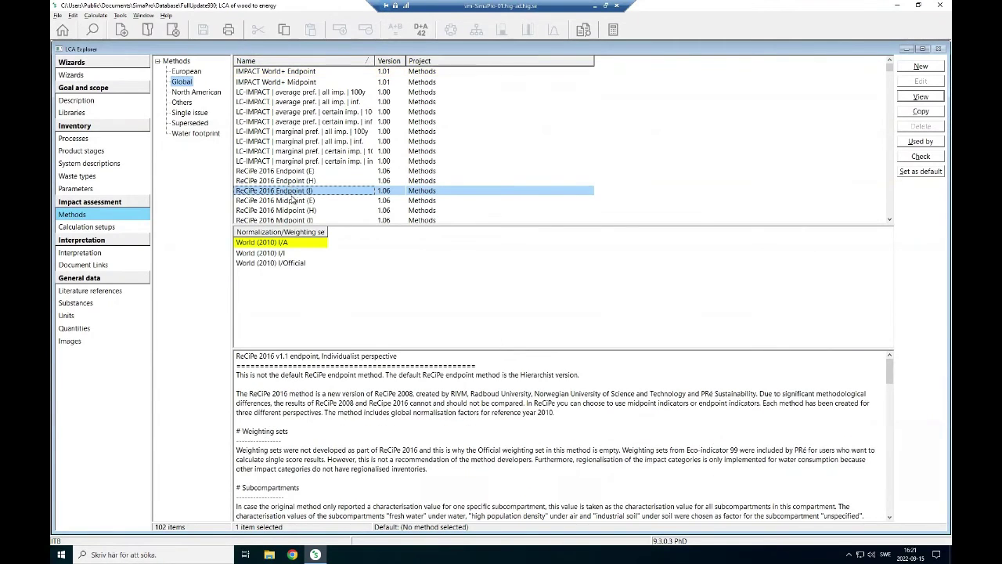
pyautogui.click(291, 201)
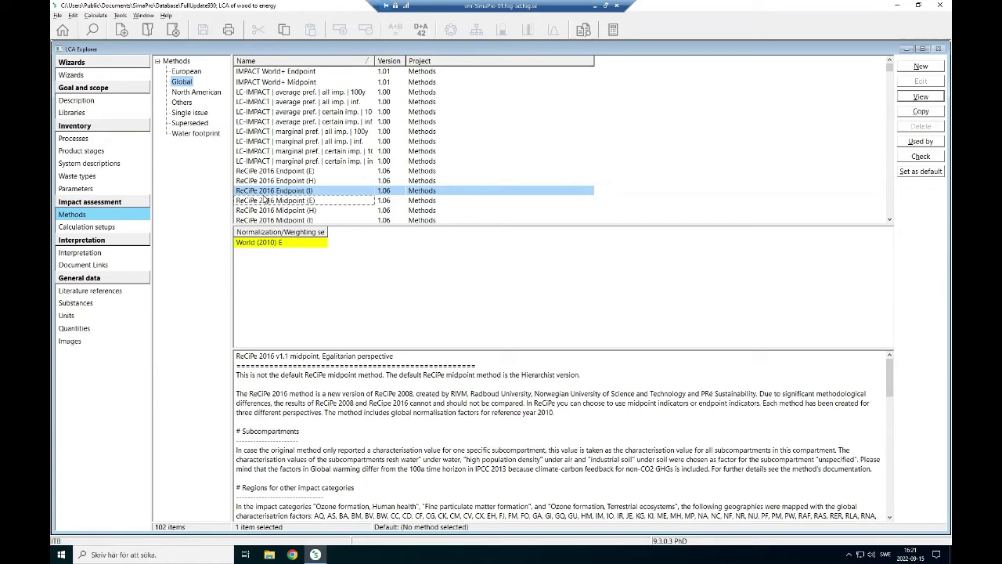
pyautogui.click(293, 171)
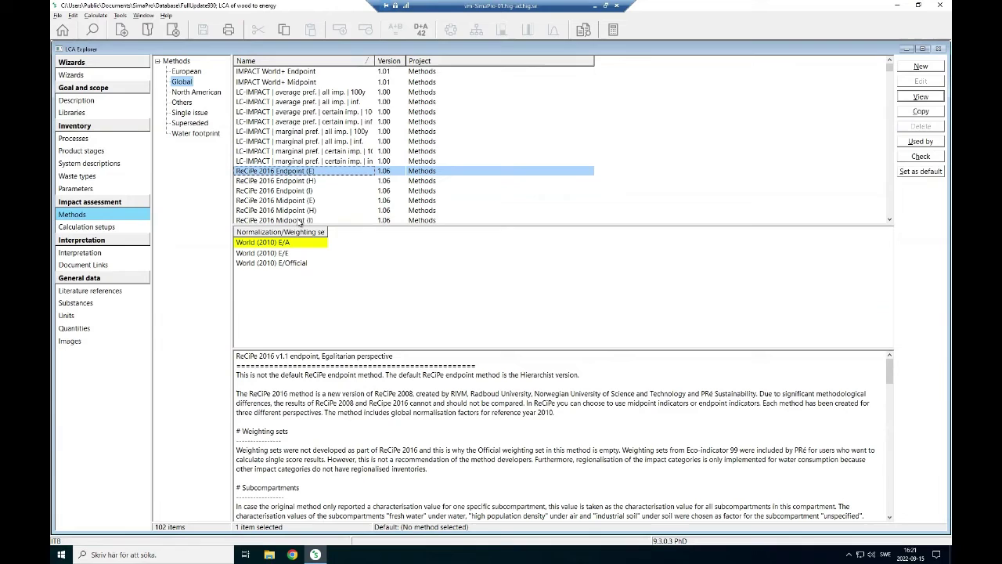
pyautogui.click(295, 182)
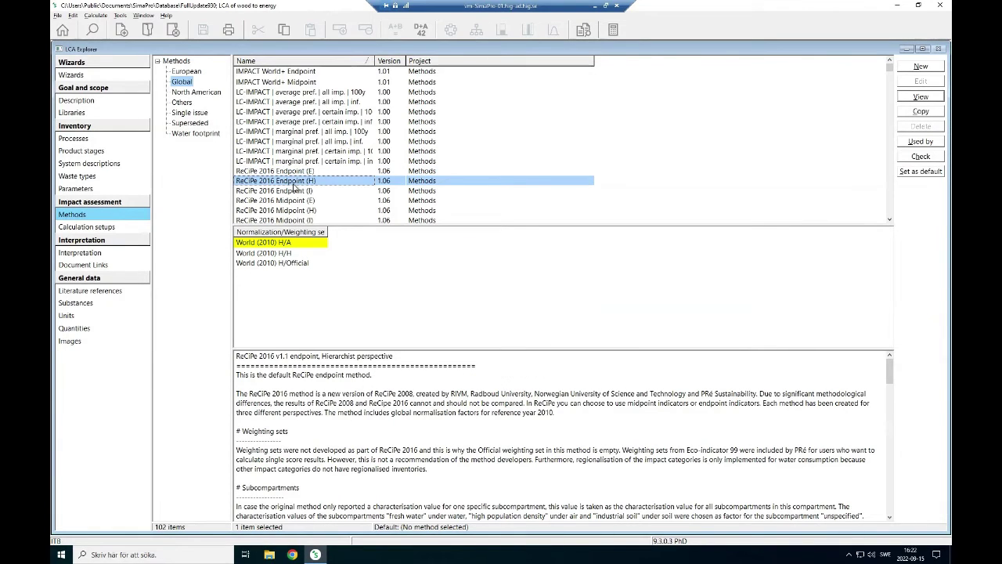
pyautogui.click(298, 210)
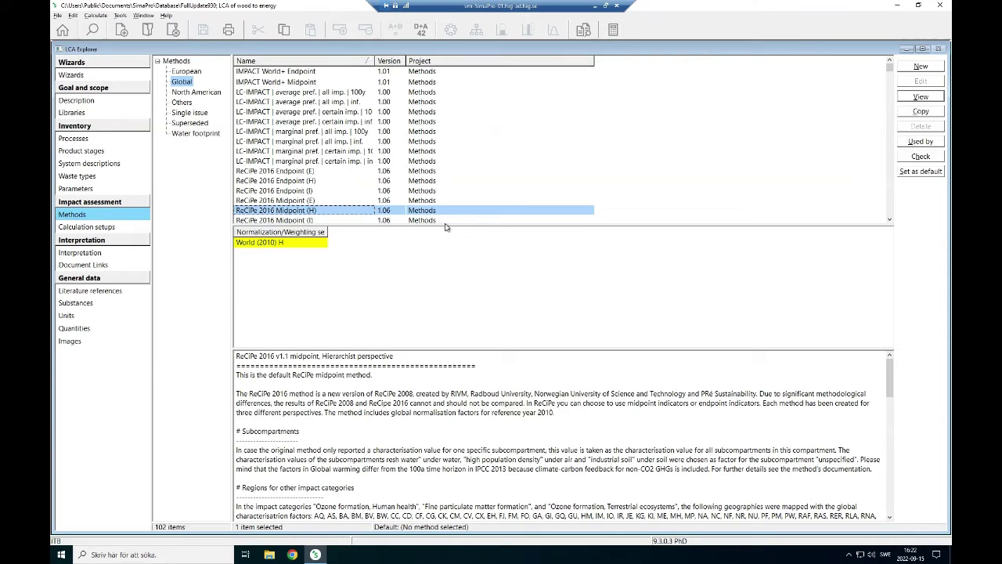
pyautogui.moveTo(444, 225); pyautogui.dragTo(422, 261)
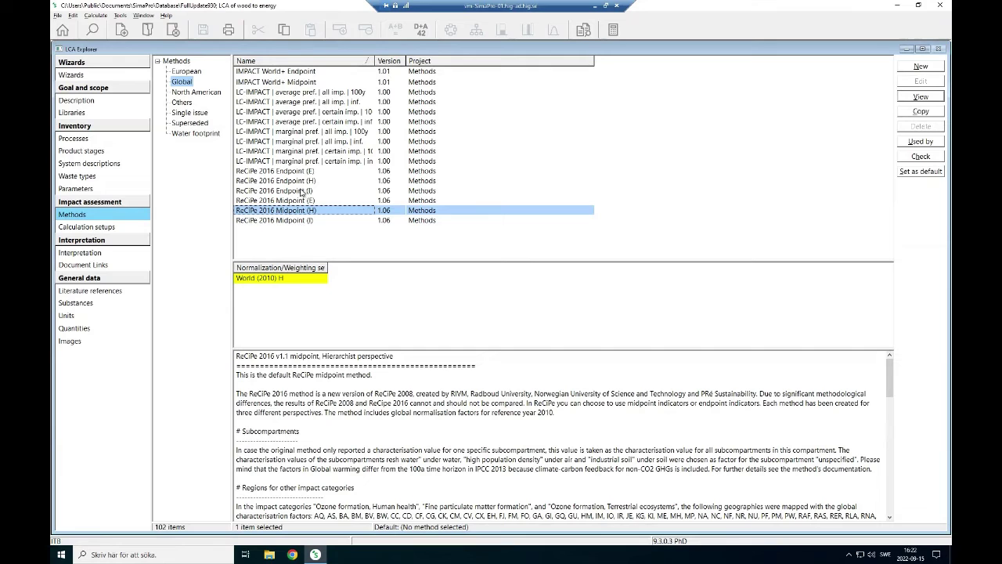
# - Look through the North American and Water footprint methods, then return to European
pyautogui.click(196, 92)
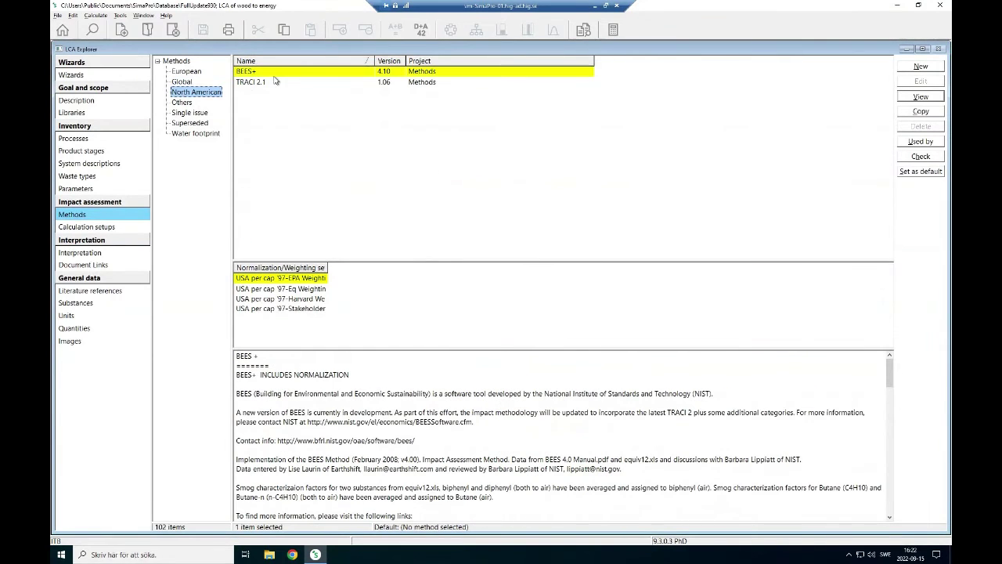
pyautogui.click(188, 134)
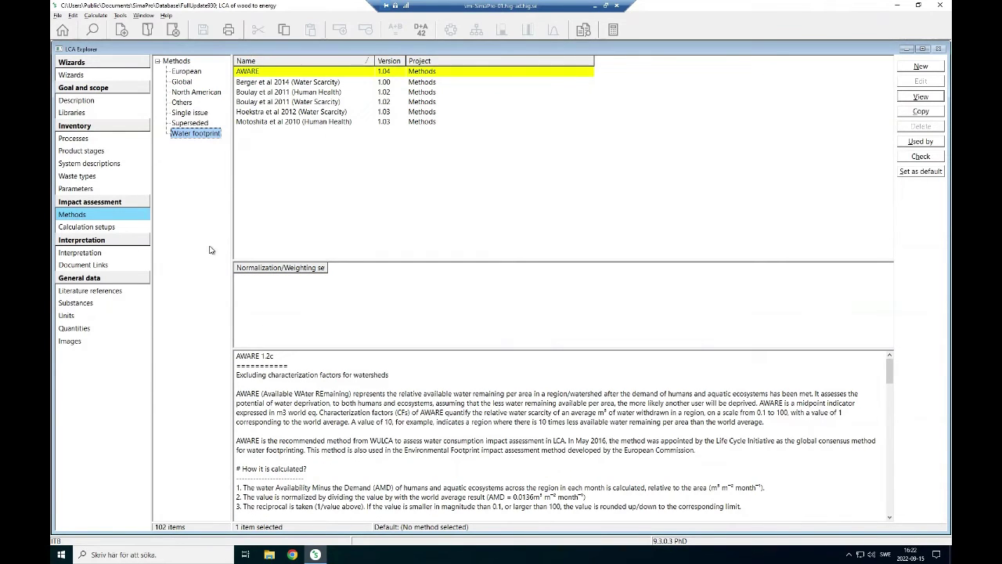
pyautogui.click(188, 73)
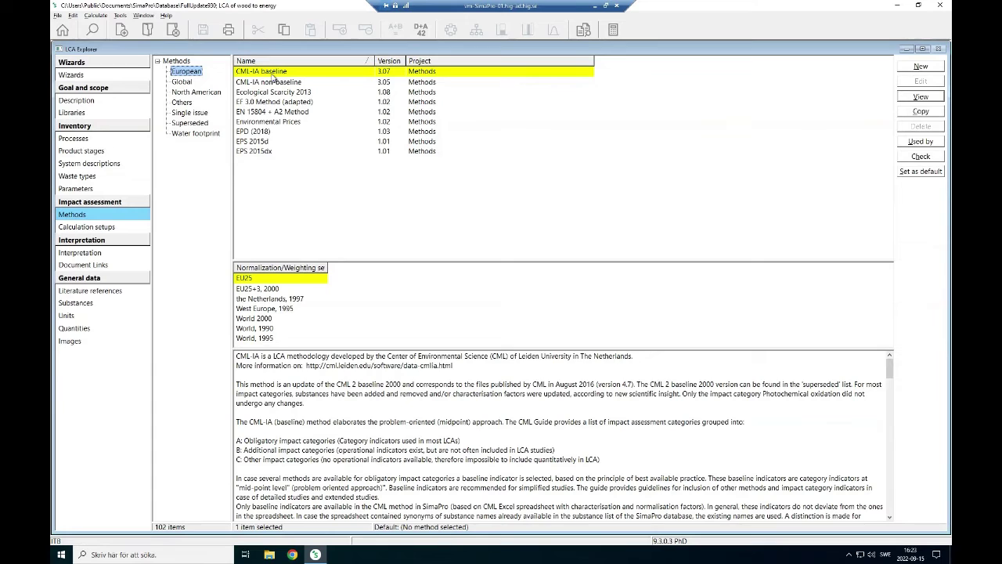
# - Set Global ReCiPe 2016 Midpoint (H) with World (2010) H normalization as the project default method
pyautogui.click(184, 82)
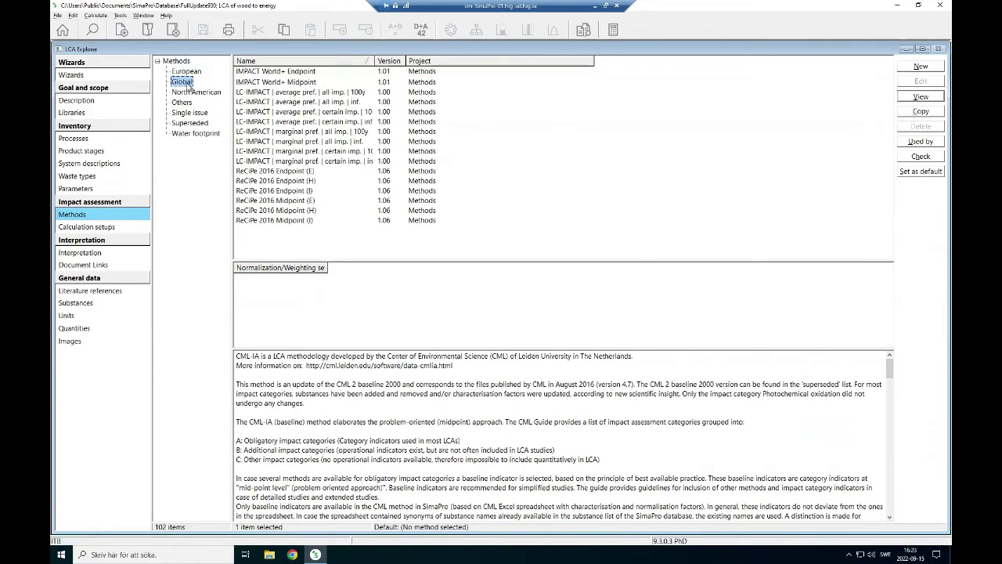
pyautogui.click(275, 210)
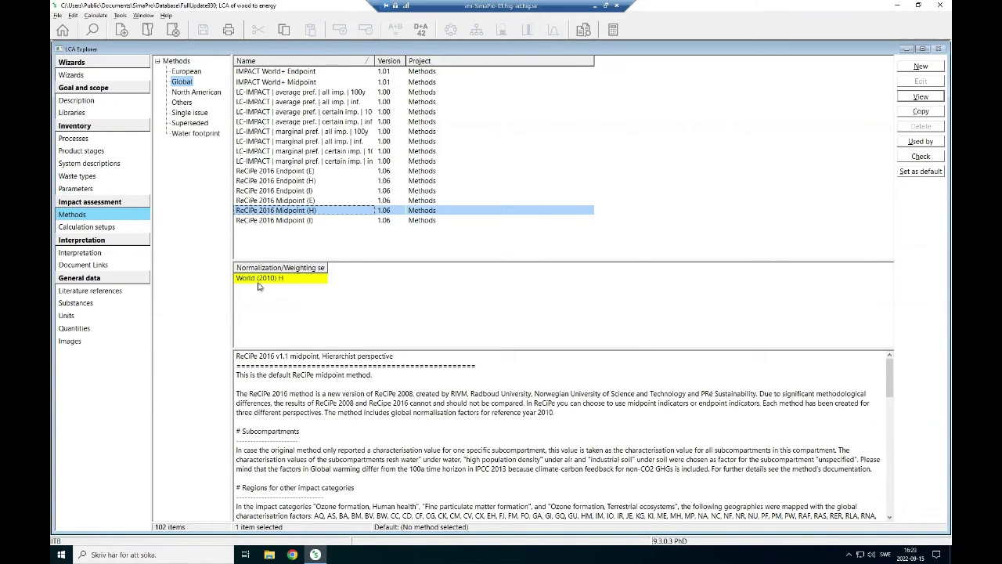
pyautogui.click(288, 277)
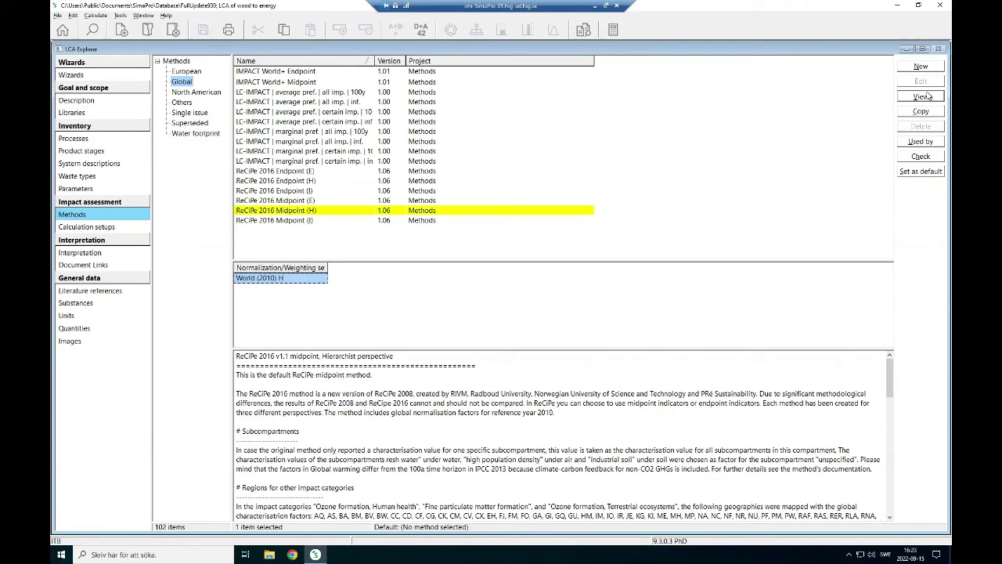
pyautogui.click(923, 172)
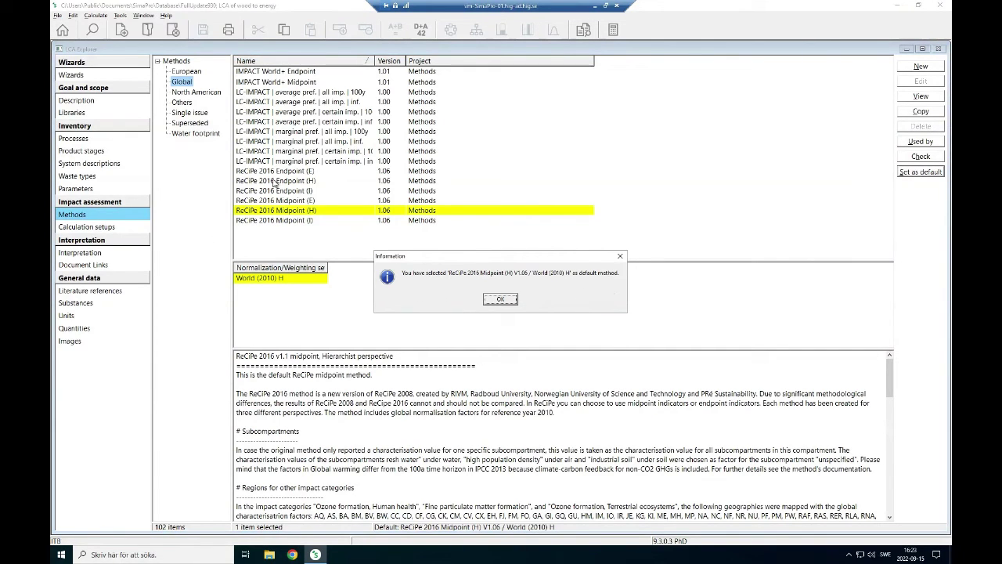
pyautogui.click(502, 302)
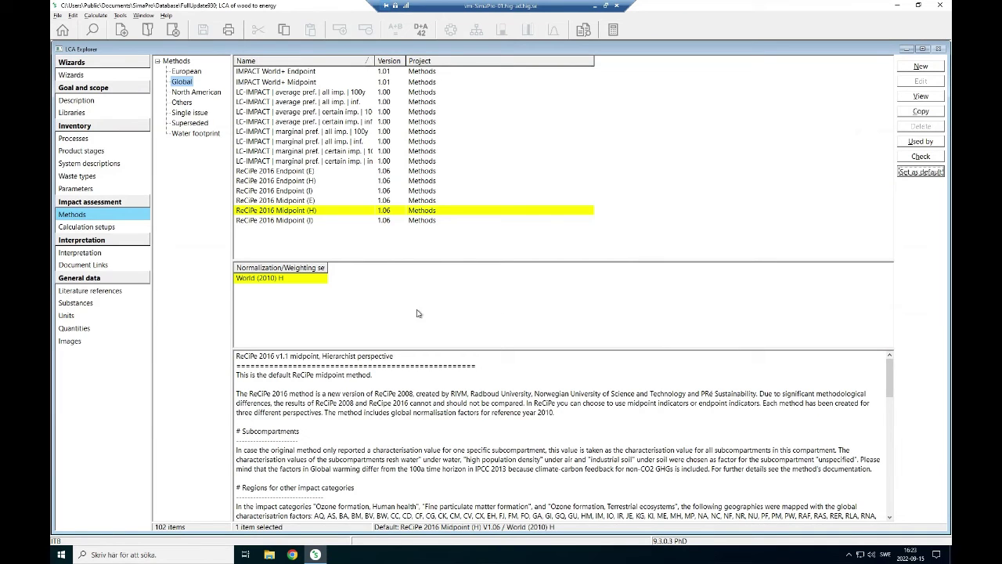
# - Open Interpretation's Document Links page listing the four ecoinvent and SimaPro links
pyautogui.click(83, 255)
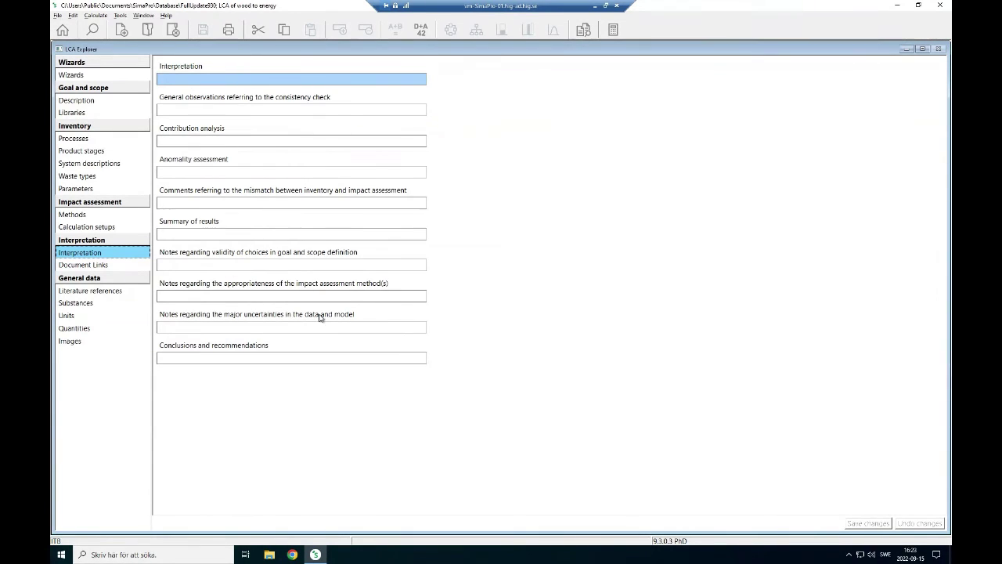
pyautogui.click(94, 265)
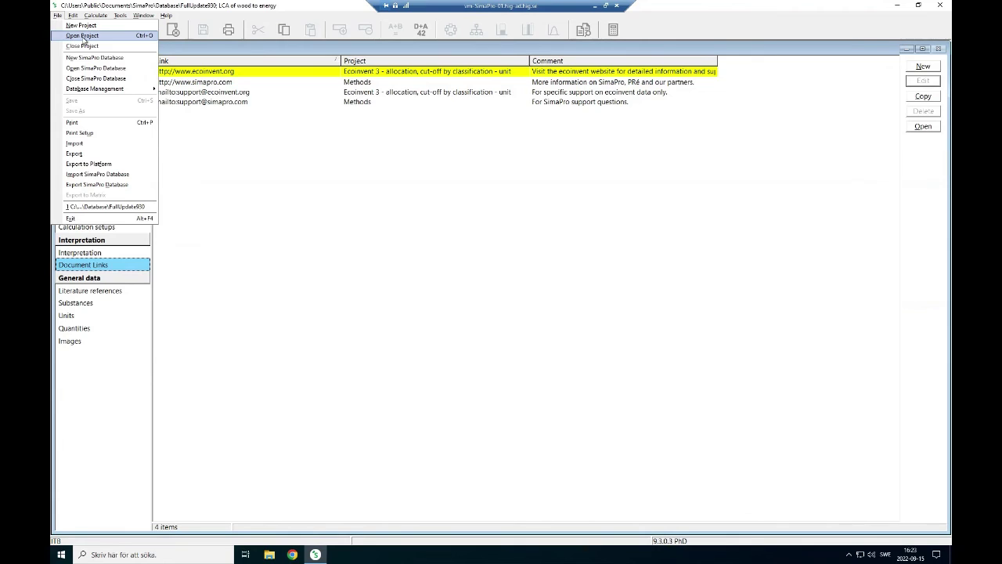
# - Reopen 'LCA of wood to energy' from the Open Project list
pyautogui.click(84, 37)
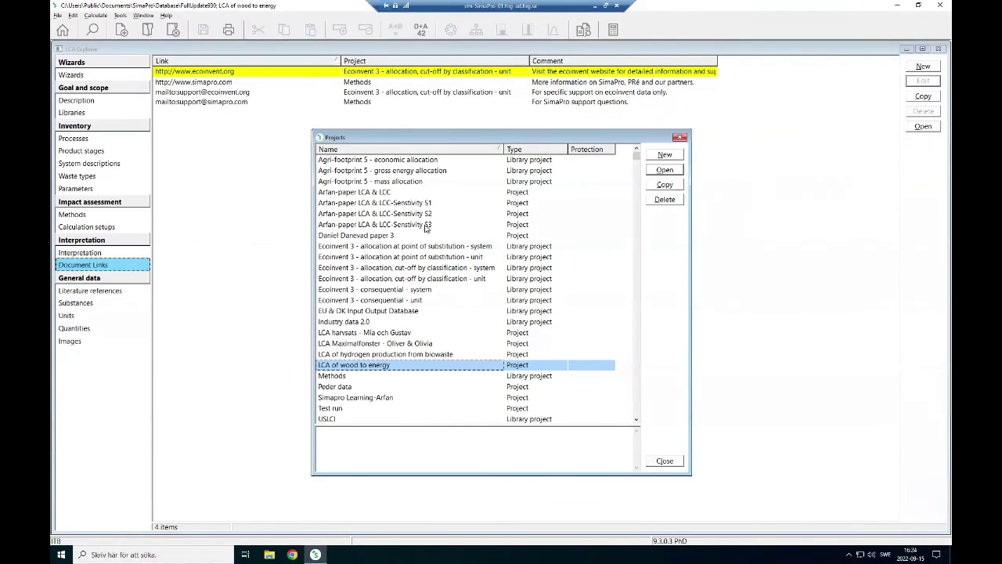
pyautogui.moveTo(428, 138); pyautogui.dragTo(419, 113)
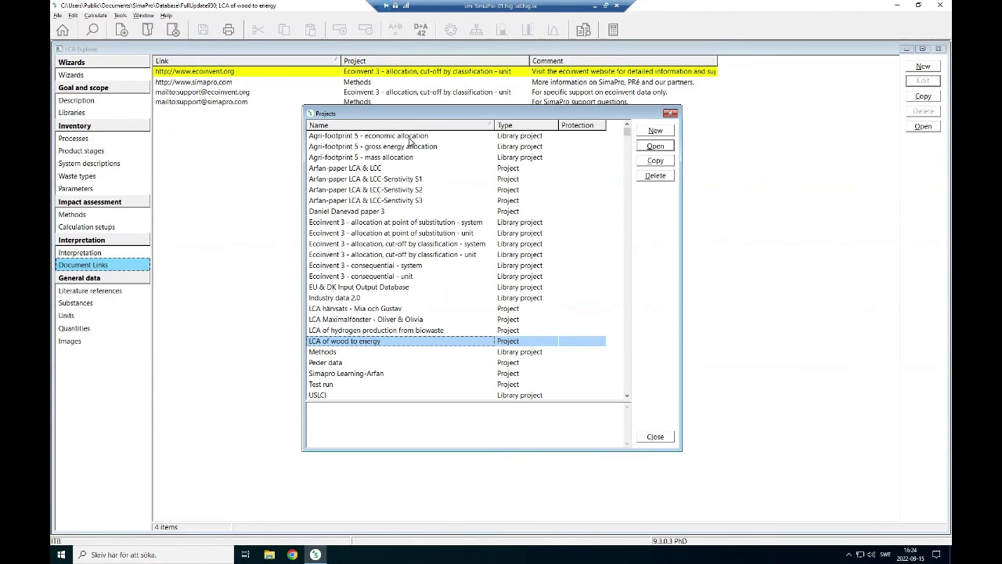
pyautogui.doubleClick(342, 341)
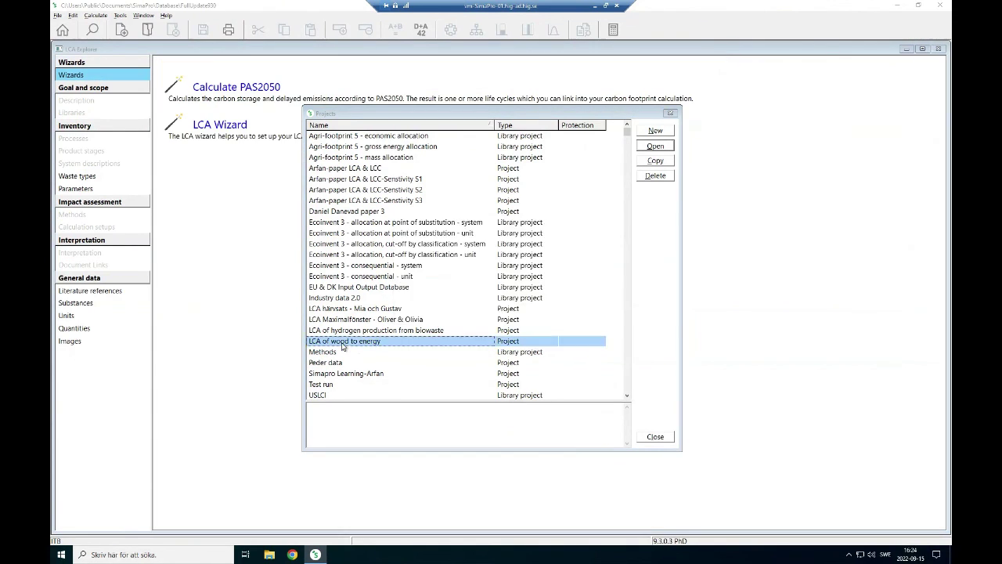